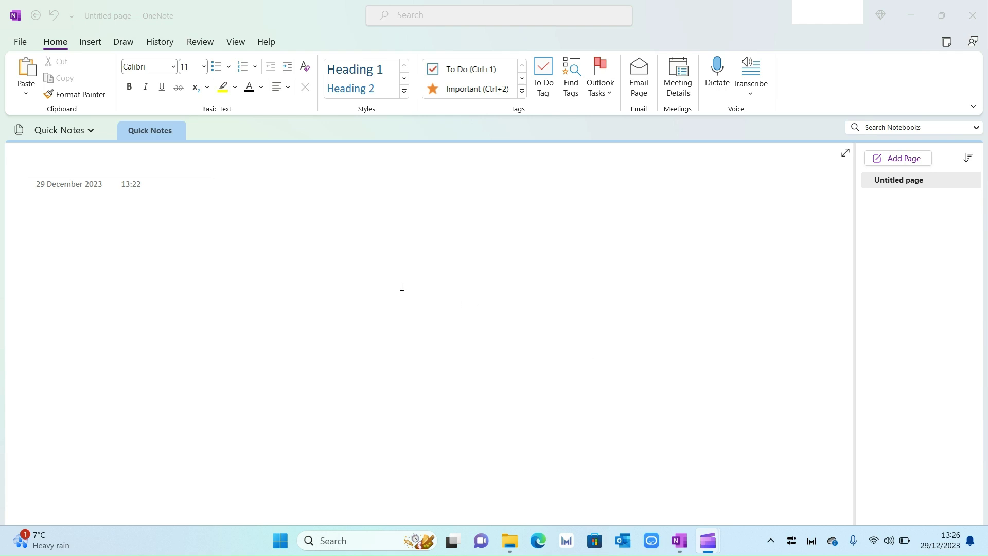
Step: Title the blank Quick Notes page 'Work' and move into its body
click(180, 168)
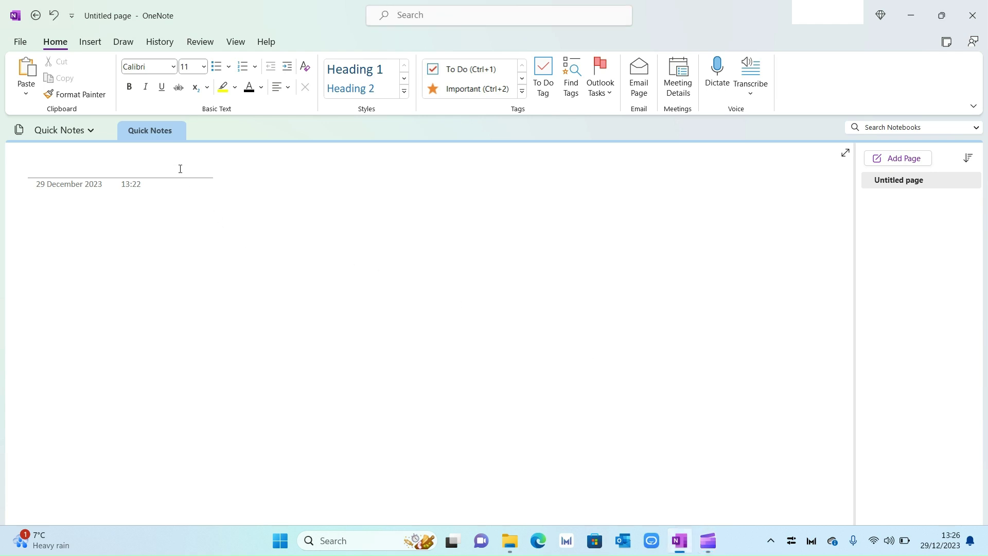
click(157, 166)
text(Work)
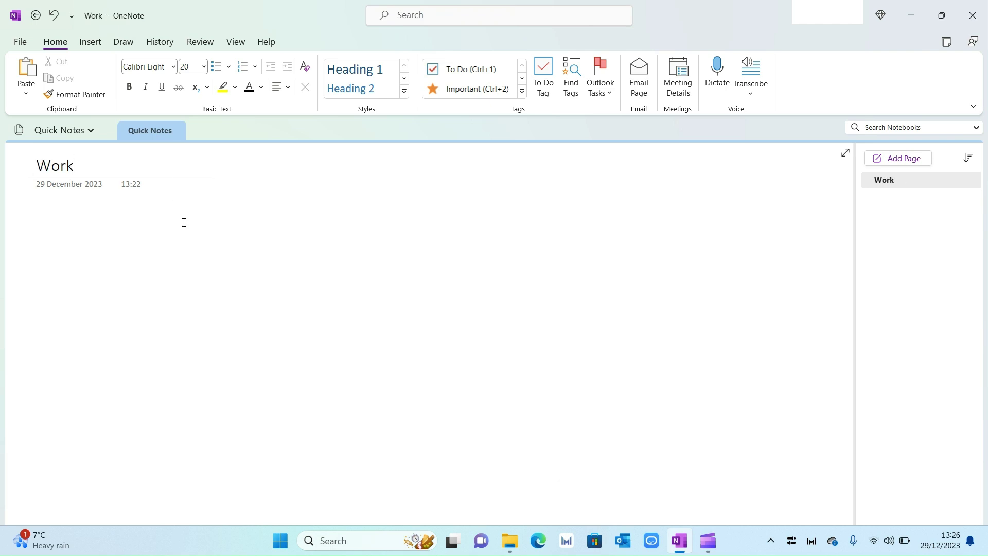
click(184, 223)
Step: Add a page titled 'Project A' with lines Action 1, Action 2 and Action 3
click(921, 164)
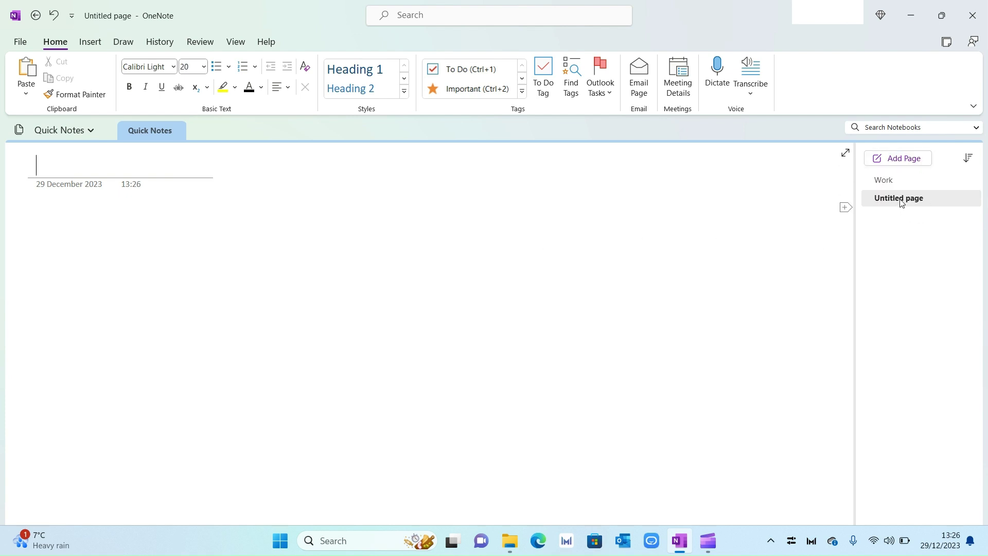
text(Project A)
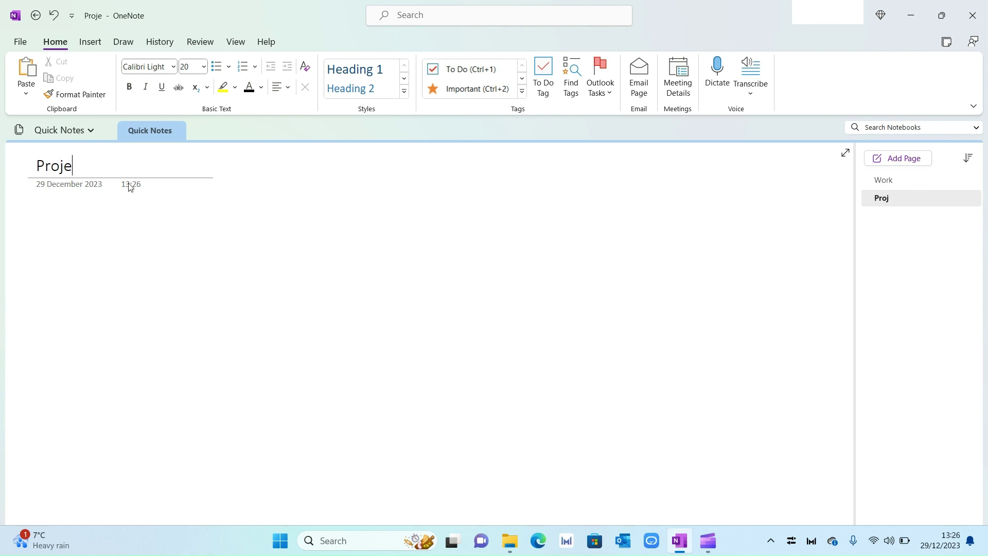
click(49, 216)
text(A)
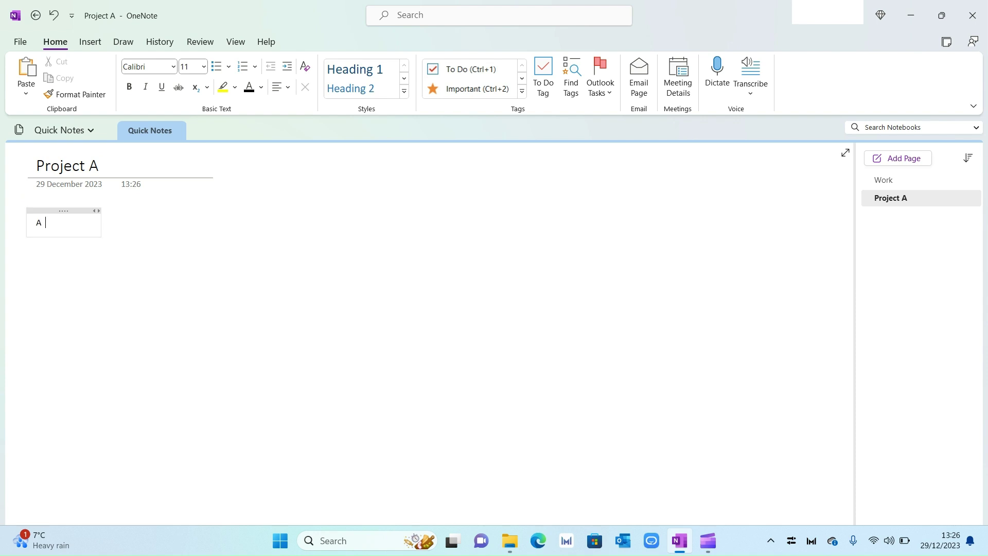
text(ction 1)
key(Return)
text(Action 2)
key(Return)
text(Acti)
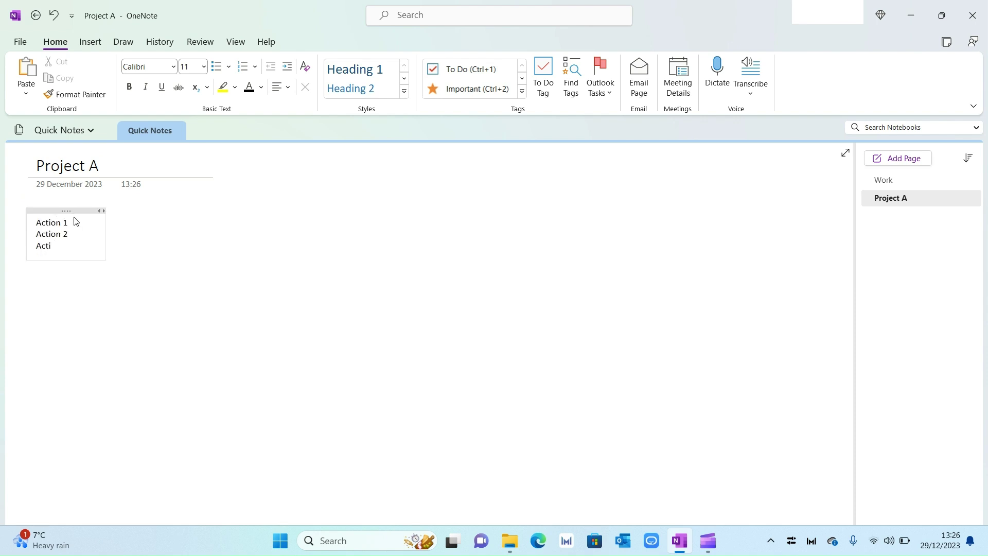
text(on 3)
key(Return)
Step: Set the three Action lines to 14-point font size
drag(72, 252, 34, 220)
click(190, 67)
text(14)
key(Return)
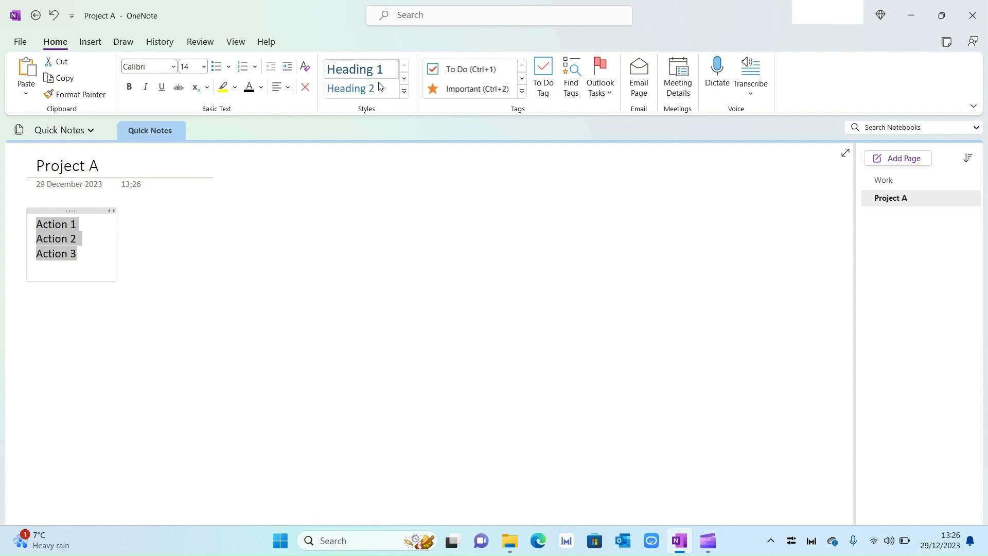
Step: Tag the three Action lines as to-do items and shift the note slightly right
click(546, 73)
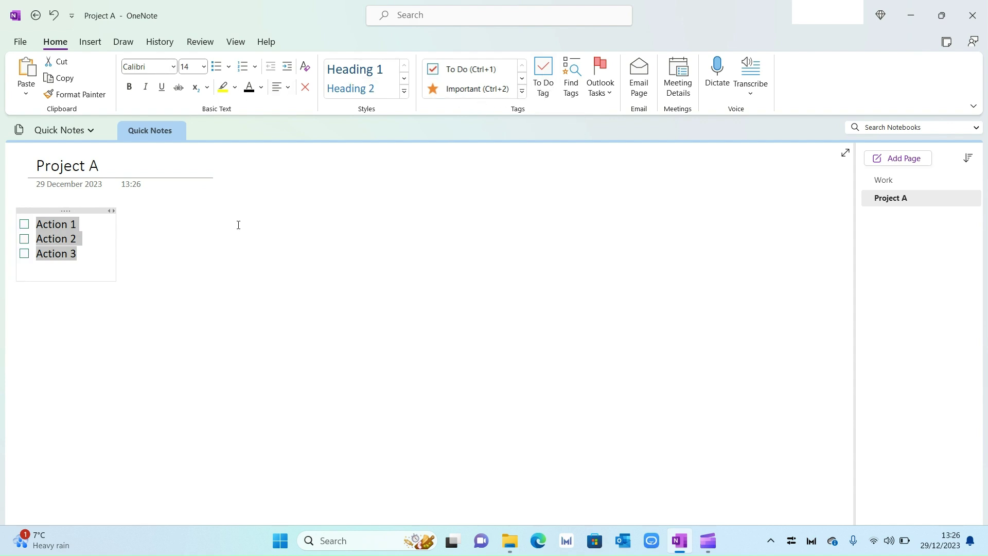
drag(82, 210, 97, 210)
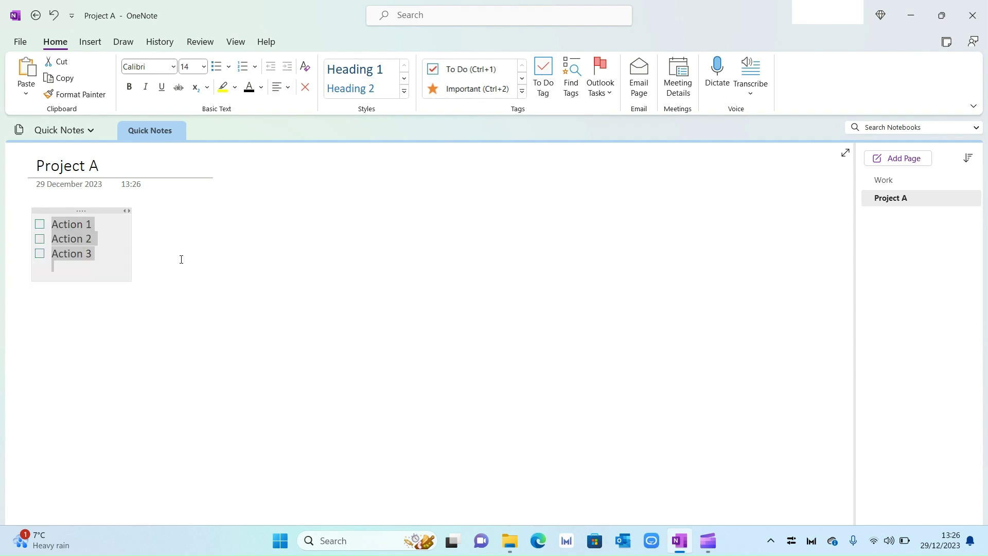
click(178, 260)
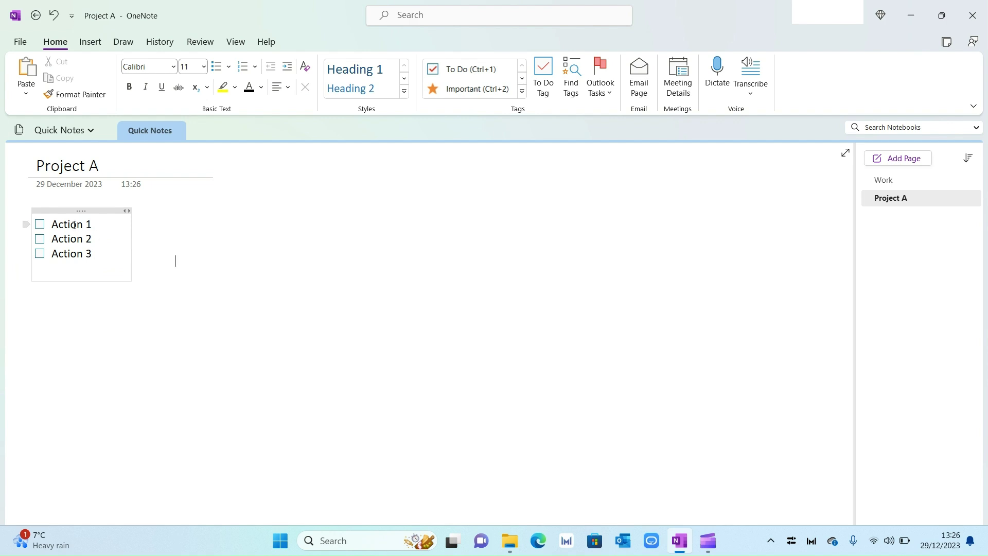
Step: Tick Action 1 as done, strike it through and highlight it yellow
click(40, 224)
drag(92, 224, 52, 224)
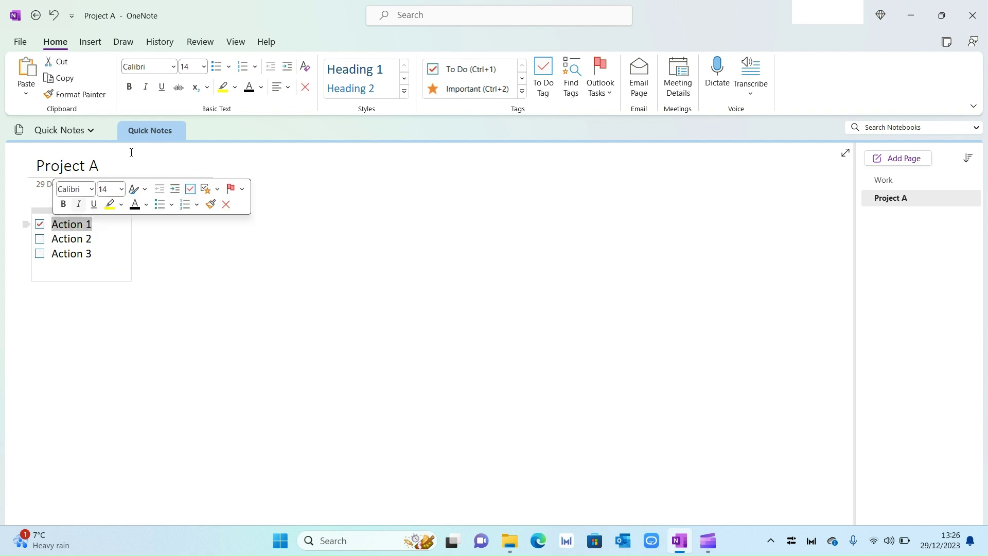
click(179, 89)
click(223, 88)
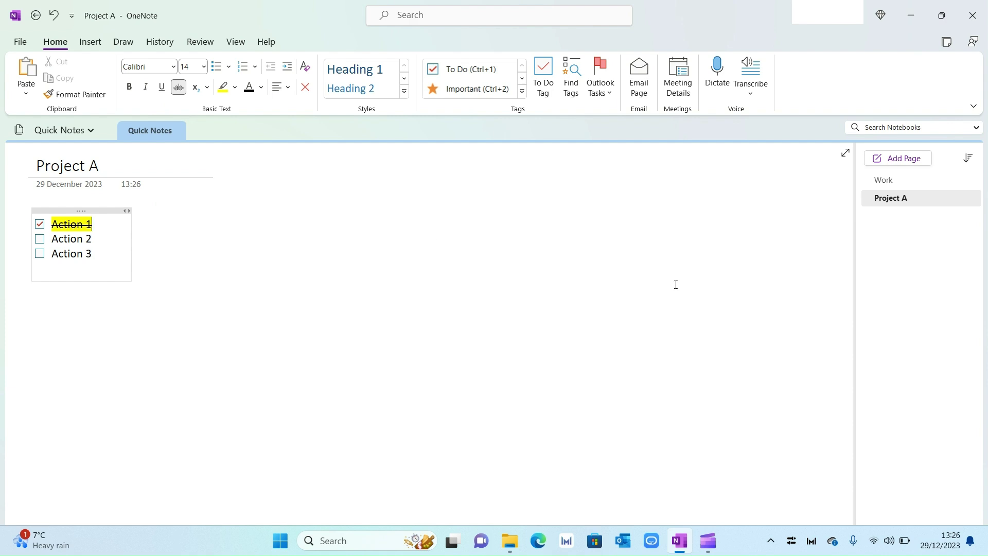
Step: Make Project A a subpage of Work, then check Work and return to Project A
right_click(898, 205)
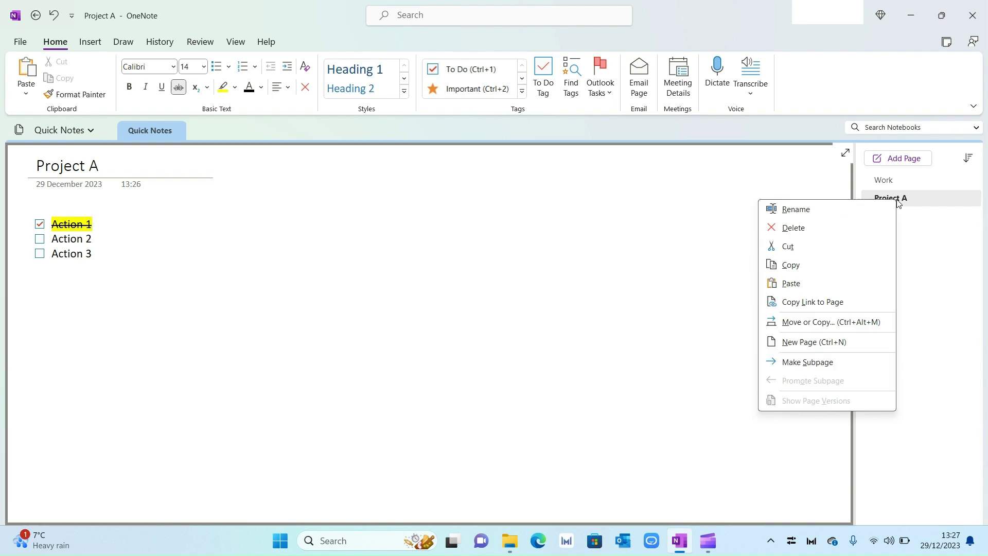
click(839, 362)
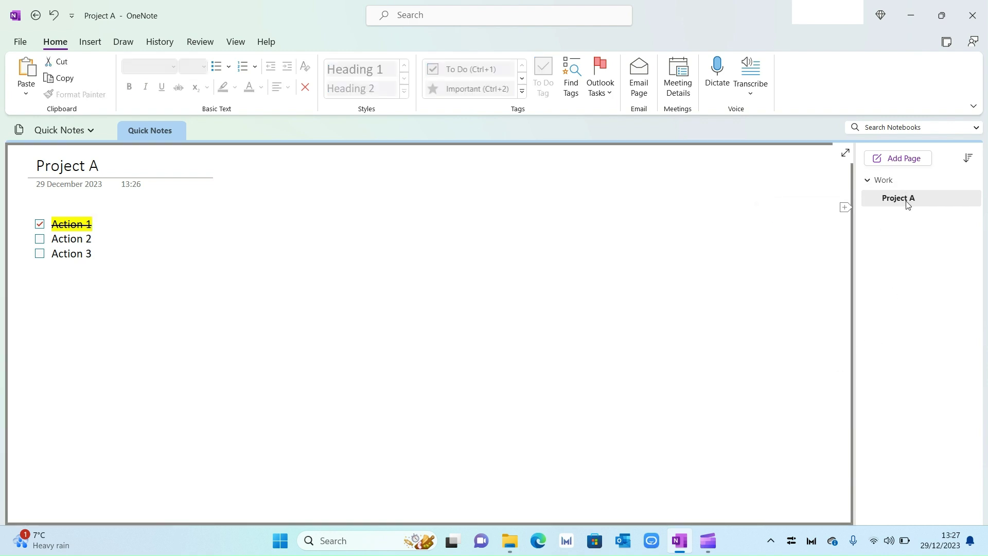
click(870, 184)
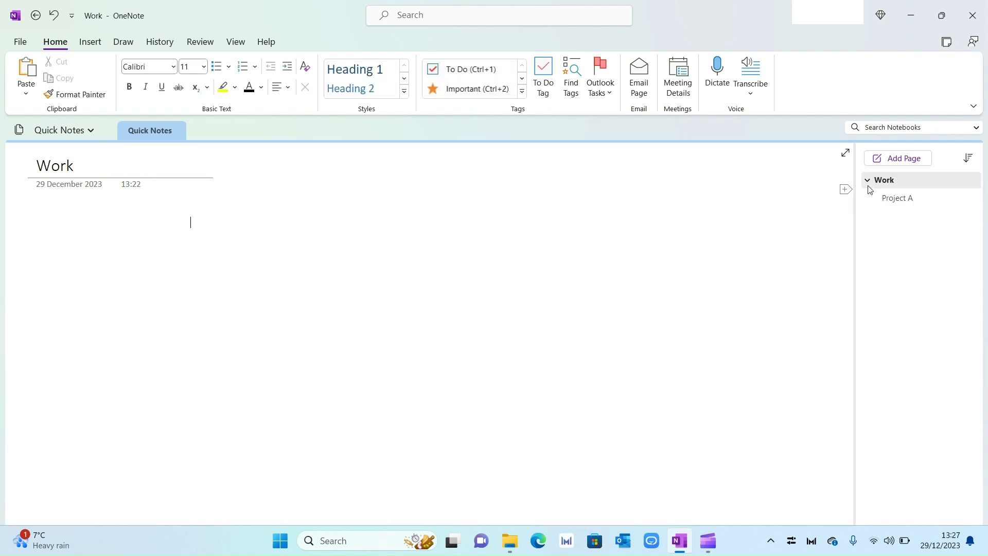
click(898, 199)
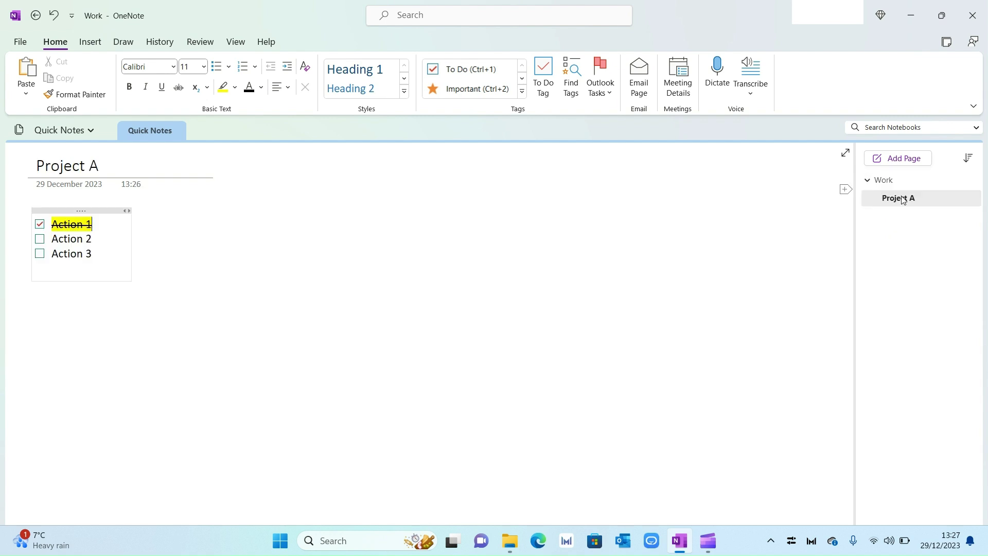
Step: Add a new page titled 'Project B', fixing the lowercase b
click(902, 159)
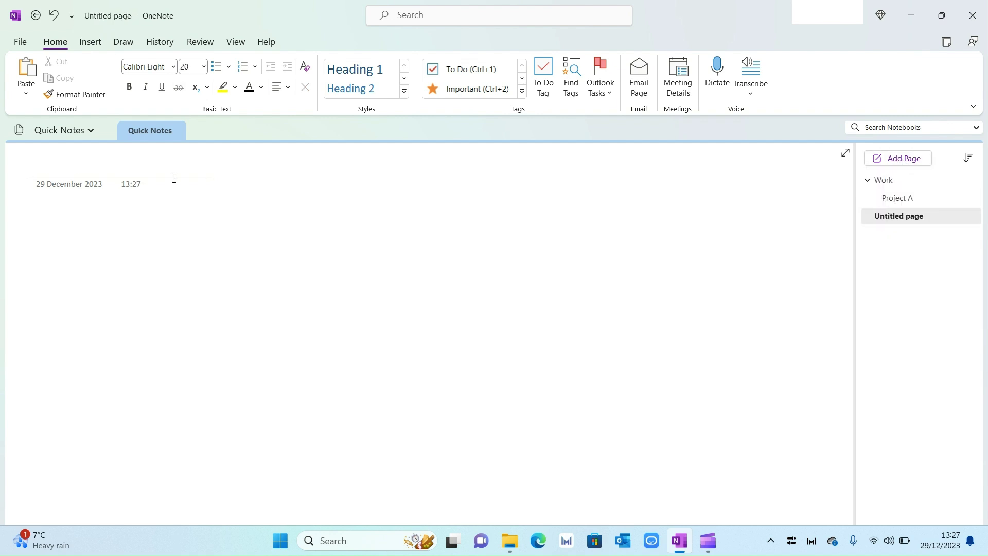
text(Project b)
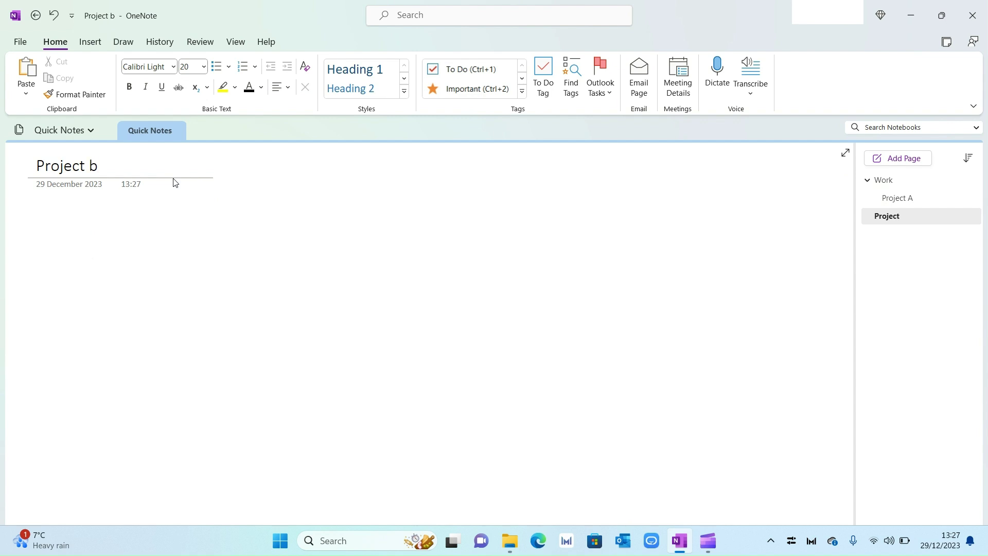
key(BackSpace)
text(B)
key(Return)
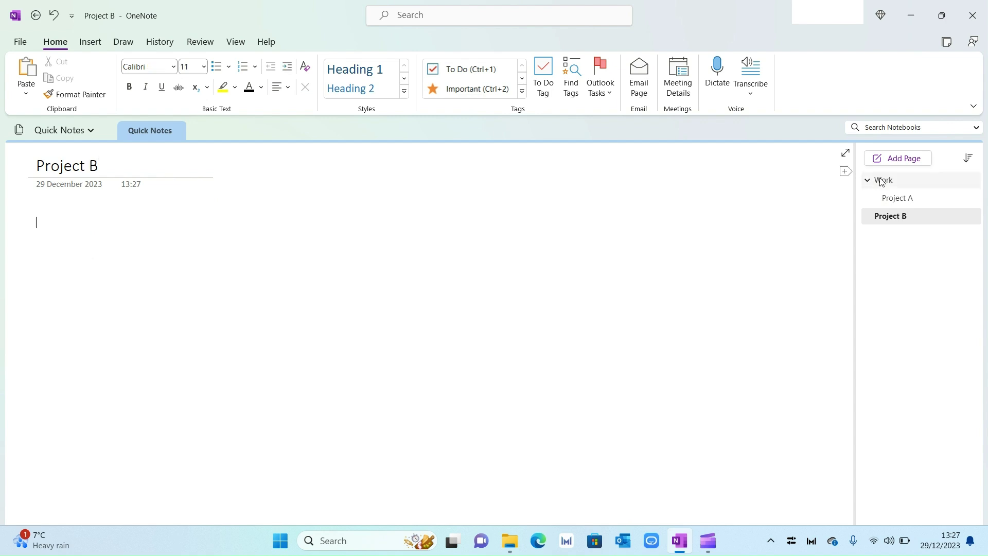
Step: Copy the Project A to-do list and paste it onto Project B
click(904, 197)
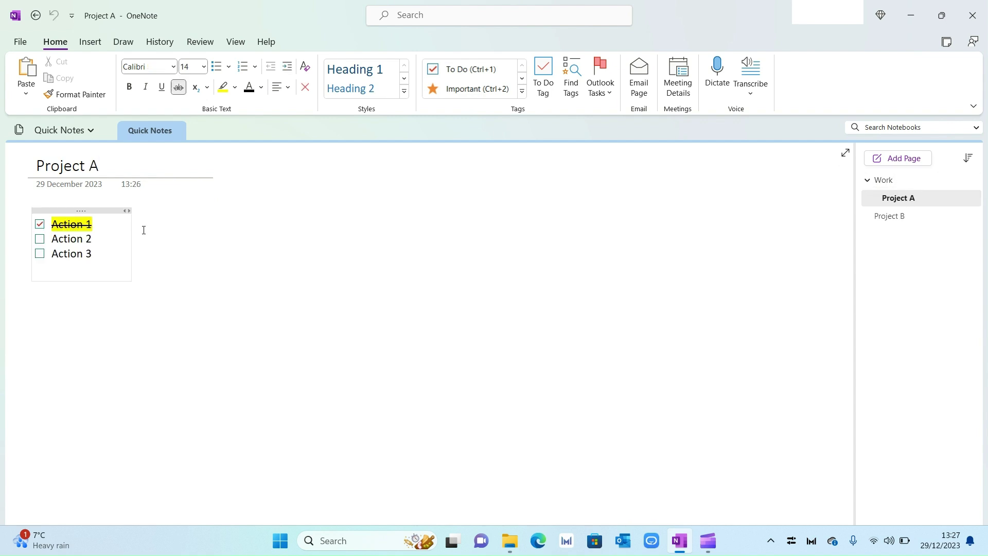
click(90, 211)
key(ctrl+c)
click(893, 217)
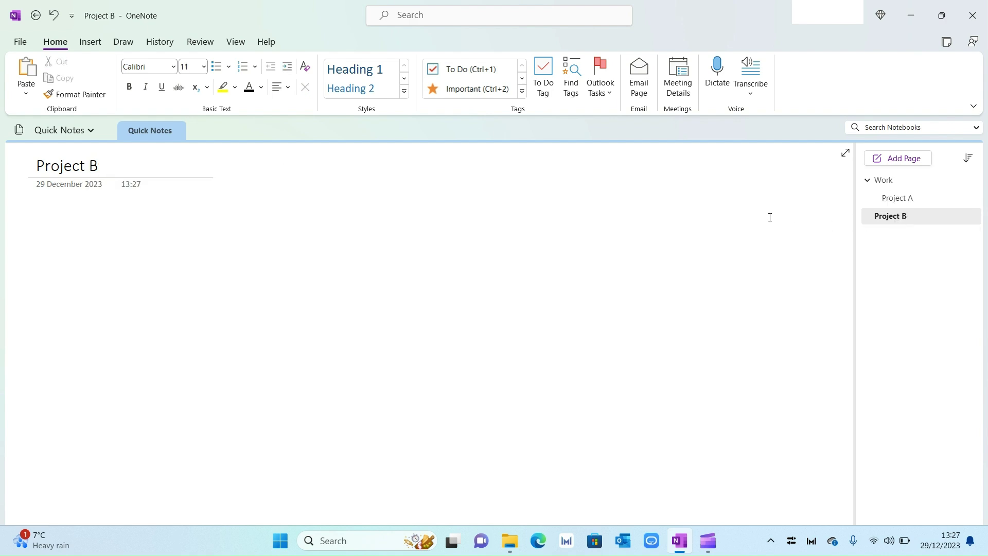
key(ctrl+v)
drag(102, 212, 102, 216)
click(346, 242)
Step: Make Project B a subpage of Work, then add a page titled 'Personal'
right_click(896, 220)
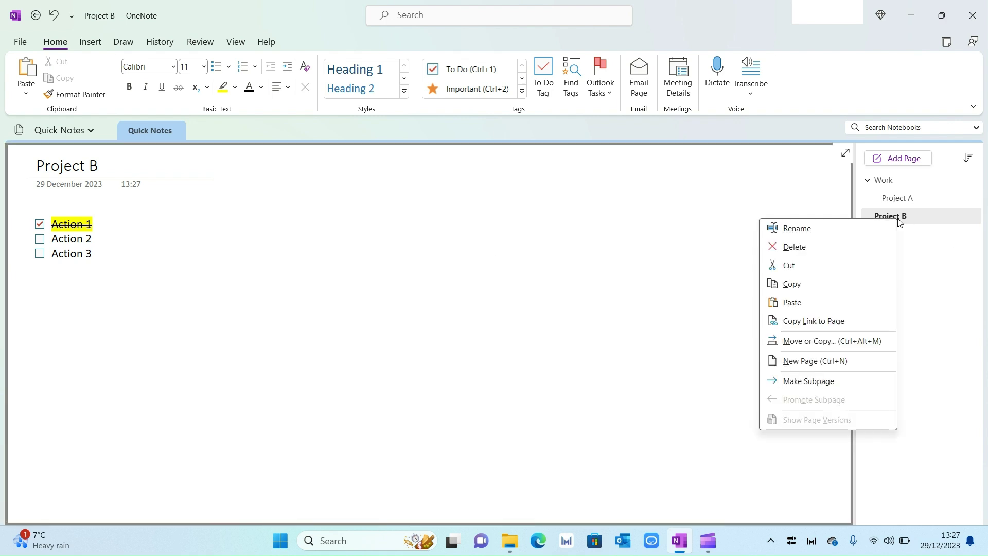
click(848, 381)
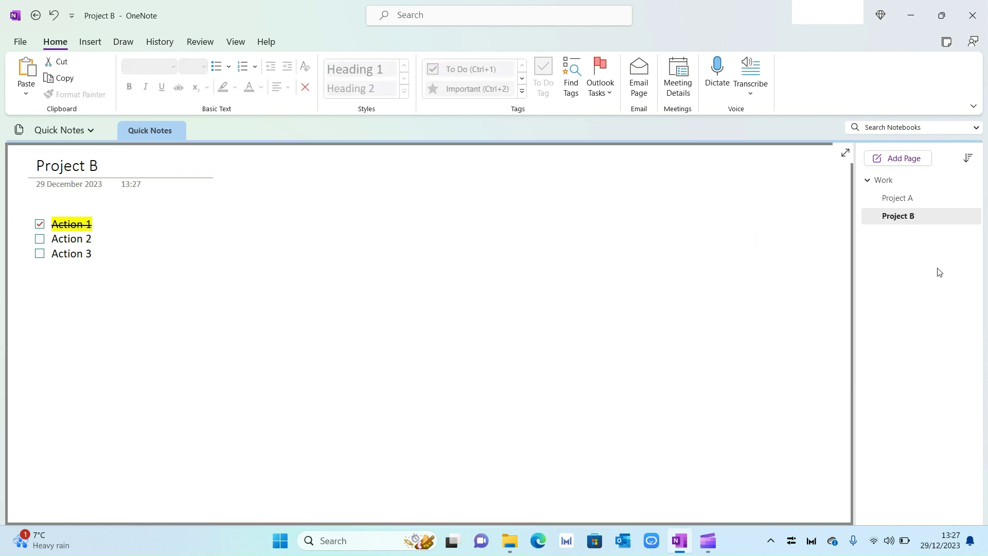
click(874, 183)
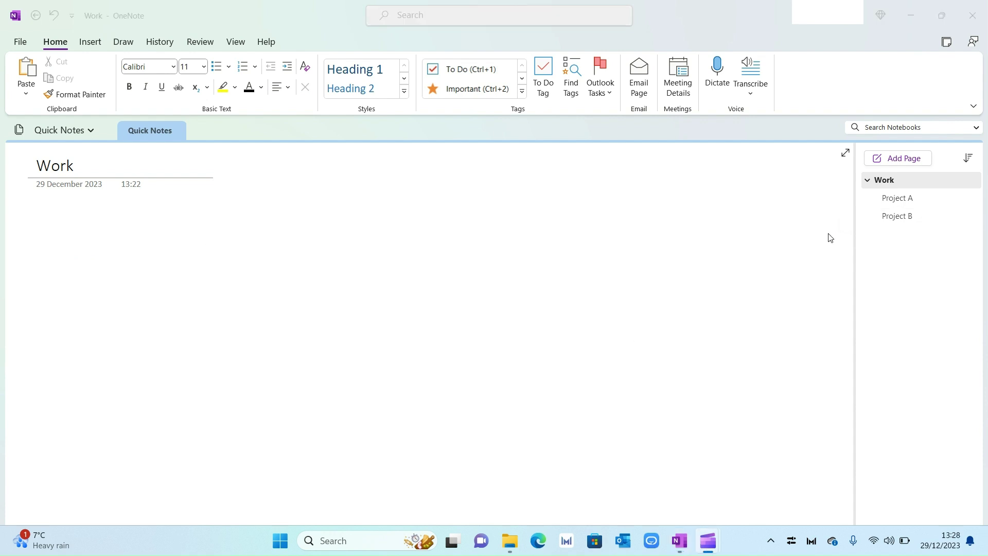
click(898, 162)
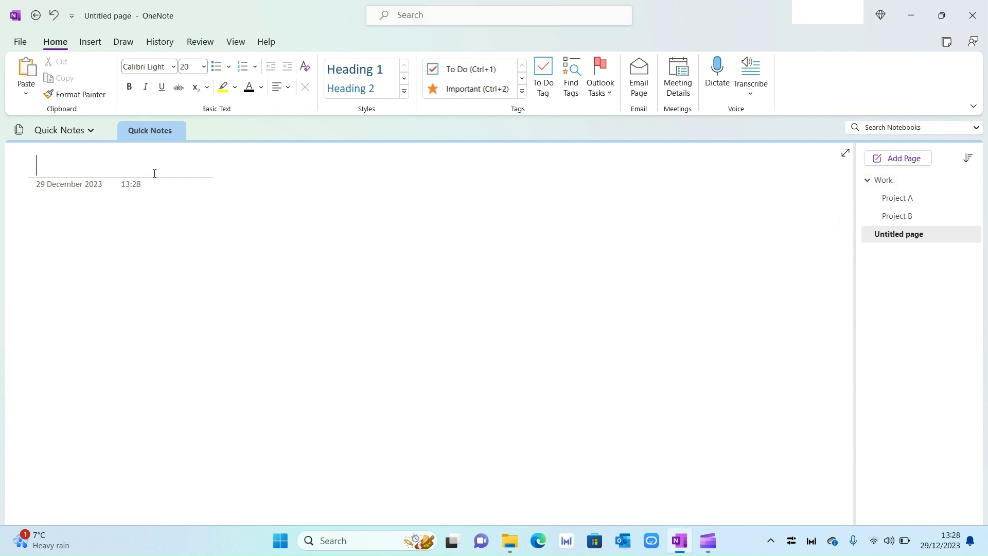
text(Personal)
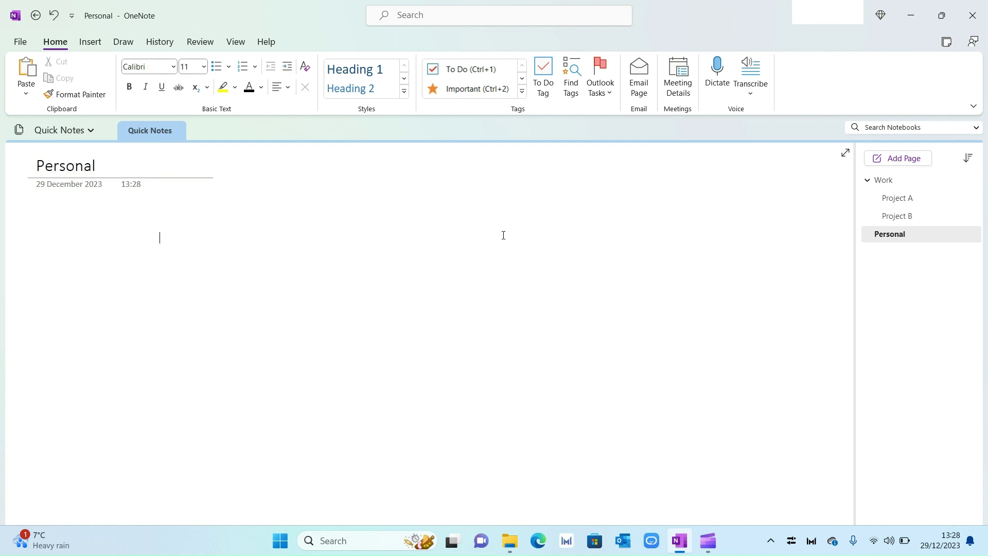
Step: Add a 'Health' page listing Gym, Ordering Healthy Food and Ordering Protein, correcting typos
click(918, 158)
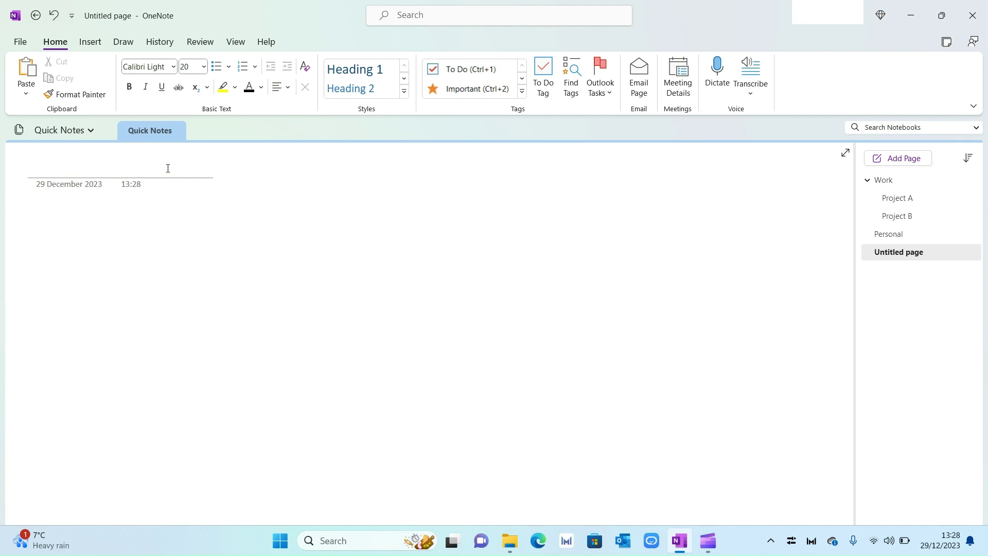
text(Health)
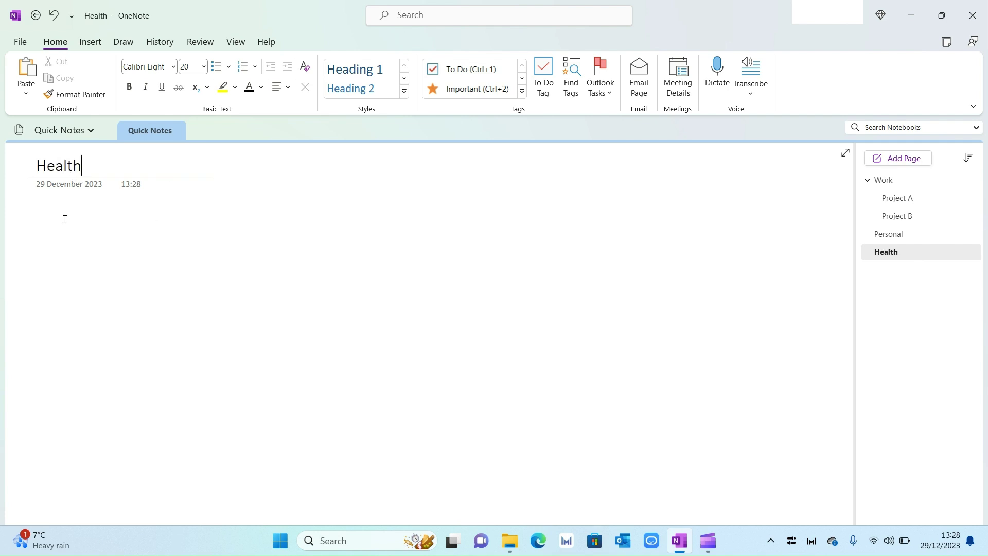
key(Return)
text(Gym )
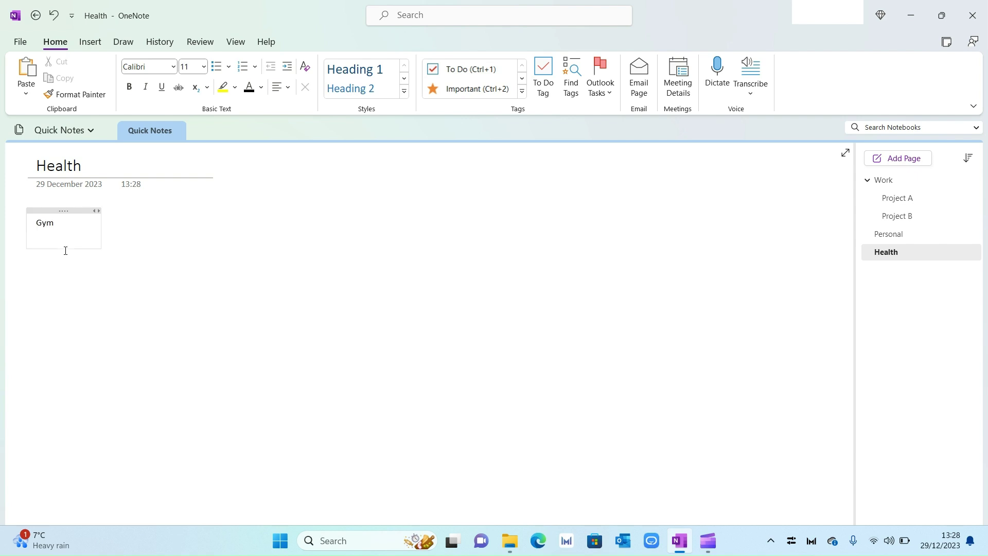
text(Ordering Hela)
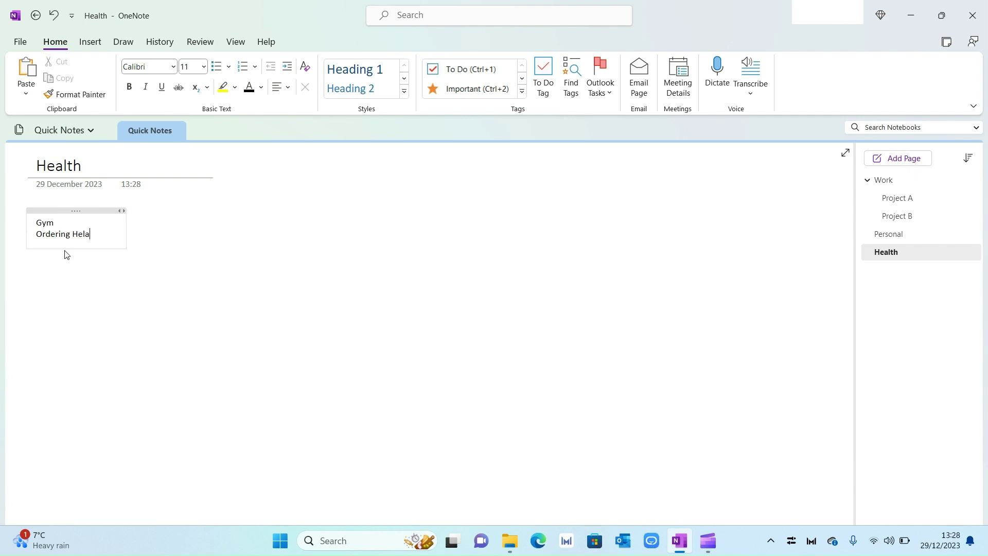
text(thy Food)
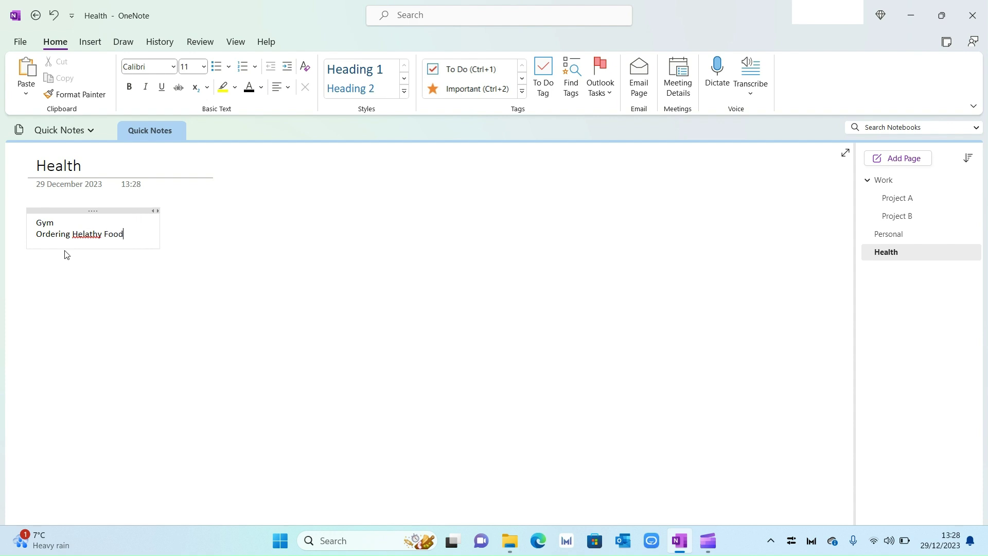
right_click(80, 234)
click(106, 243)
key(Return)
text(Orderign Protein)
right_click(51, 245)
click(93, 224)
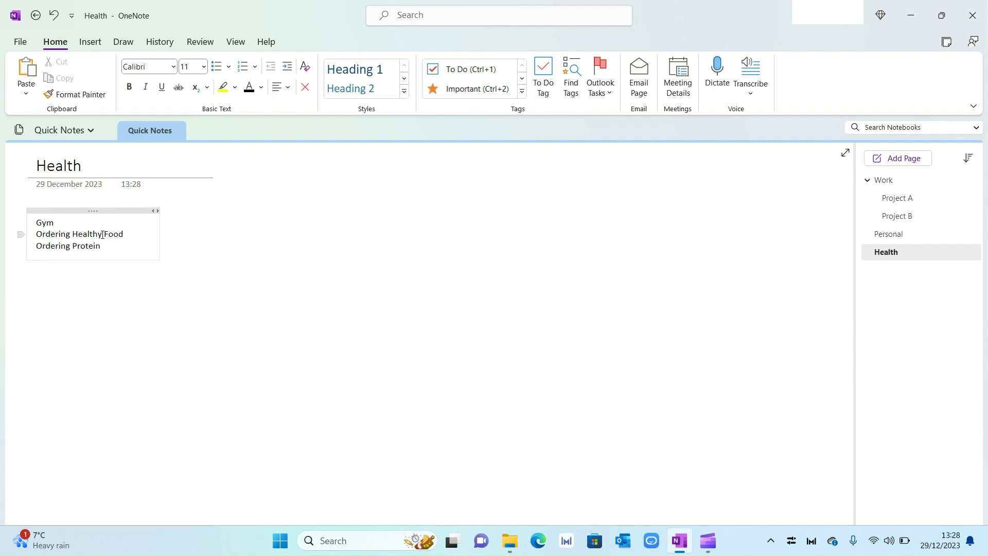
Step: Format the Health items as 14 pt to-do items and nest Health under Personal
drag(102, 246, 36, 221)
text(14)
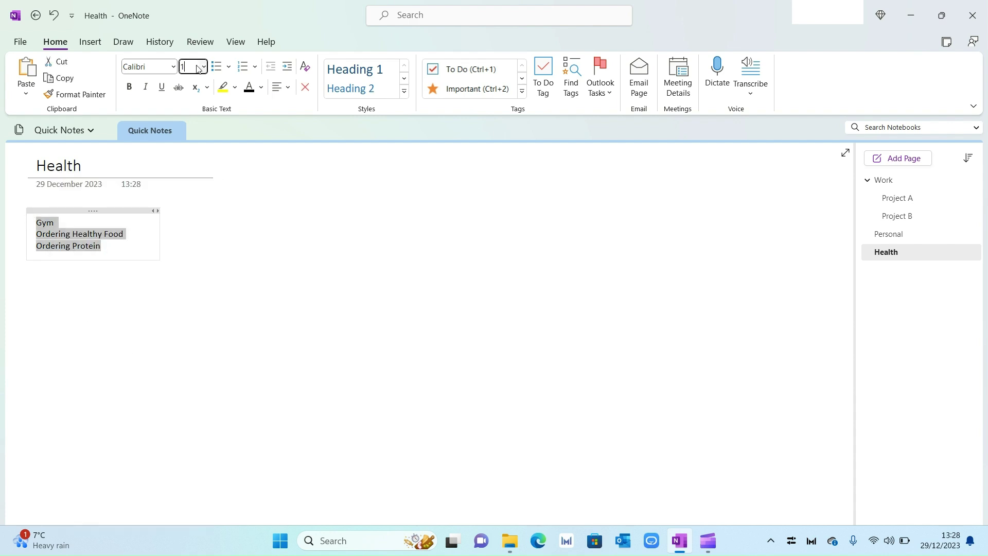
key(Return)
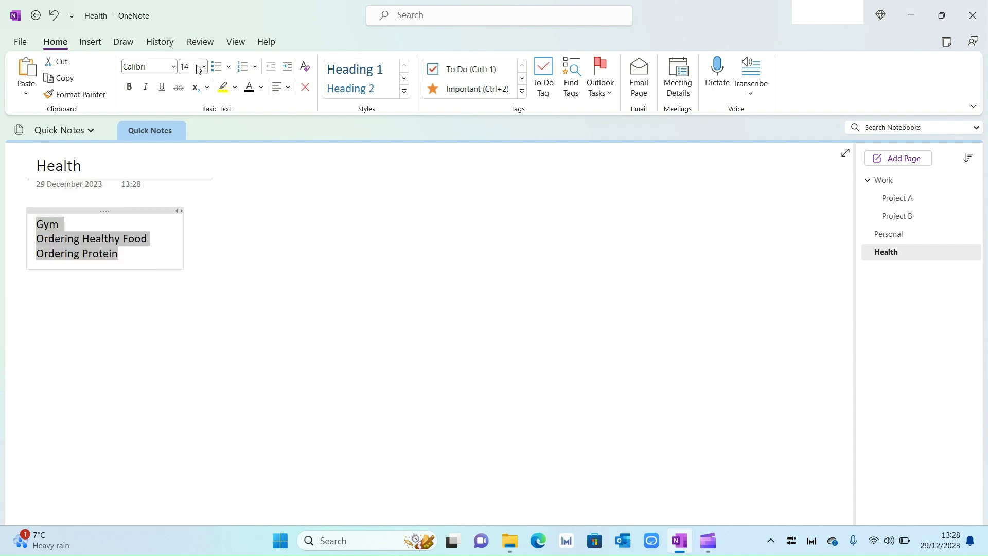
click(542, 72)
drag(159, 209, 166, 211)
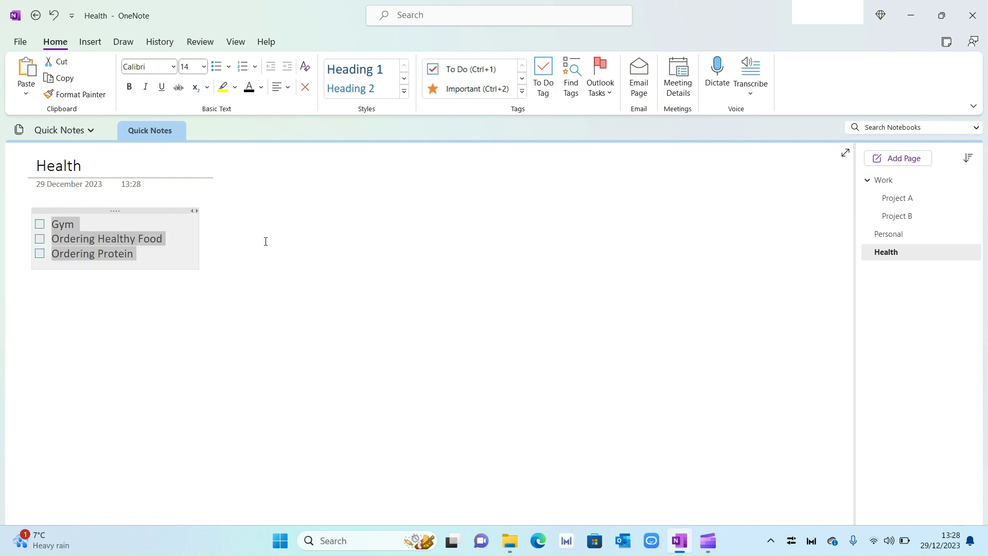
click(266, 241)
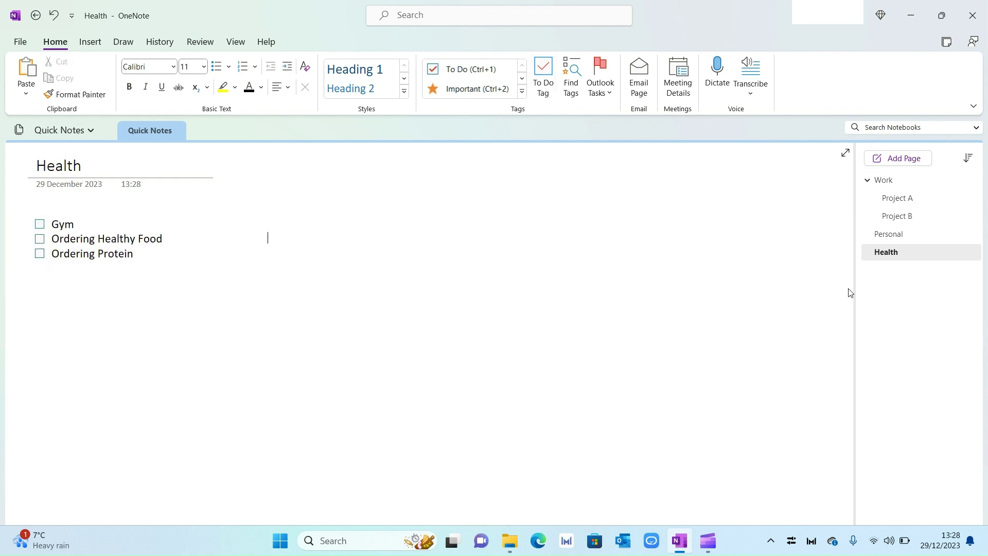
right_click(886, 252)
click(811, 417)
Step: Add a 'Finances' page with lines 'Saving £x per month' and 'Investing into Index Funds'
click(904, 157)
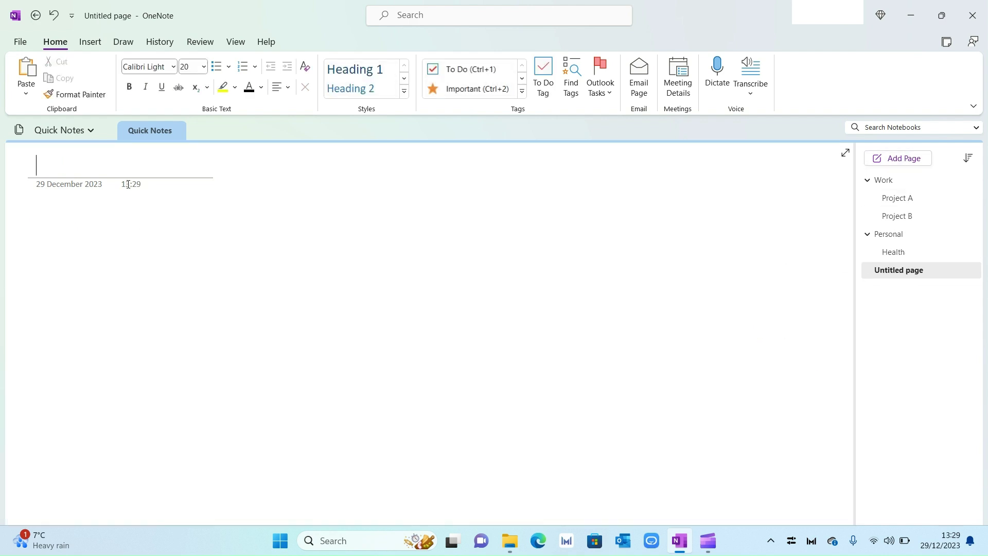
text(Finances)
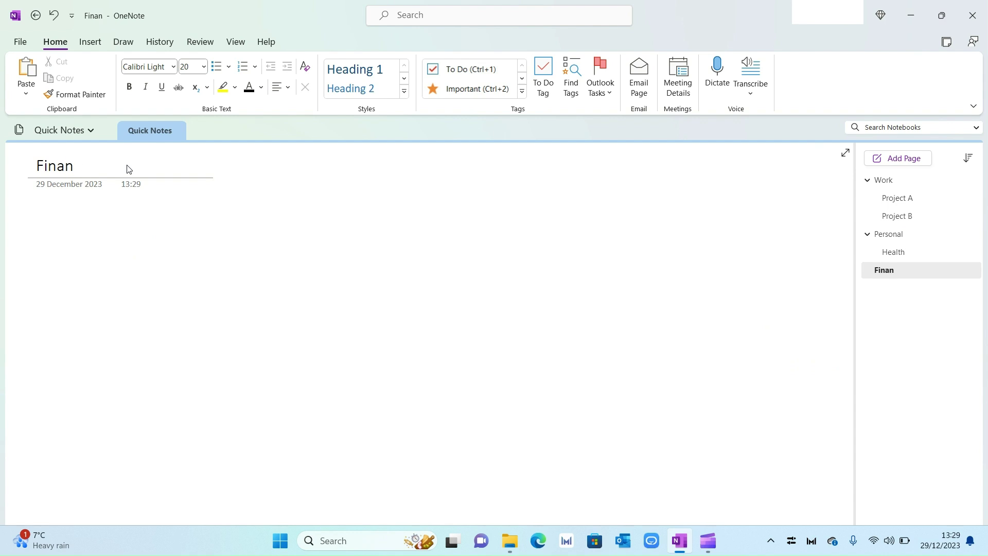
click(57, 220)
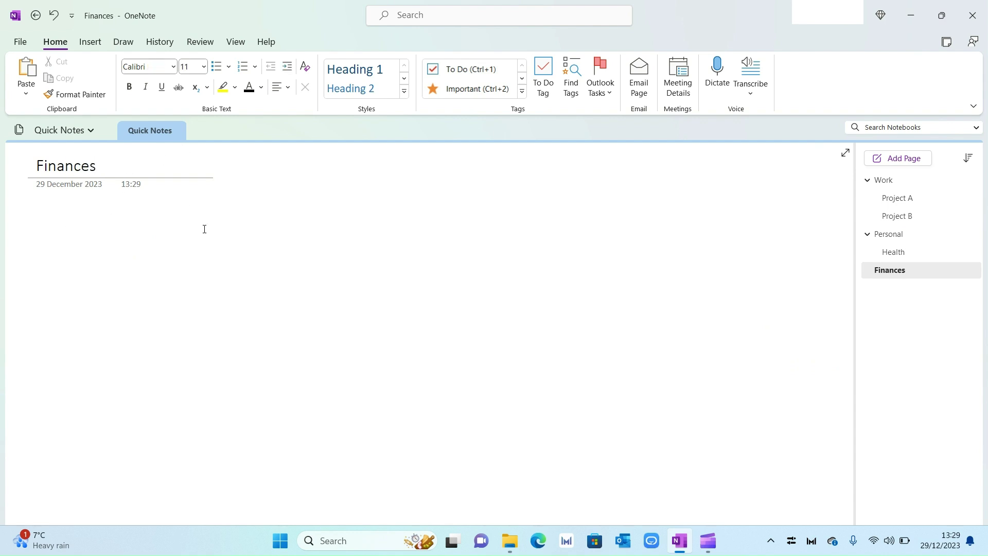
text(Saving )
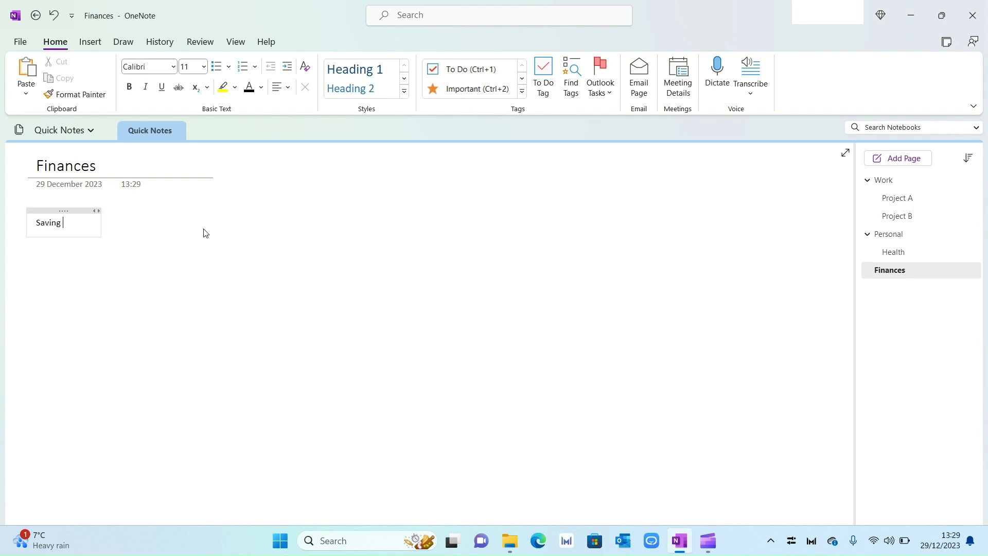
text(£x per month)
key(Return)
text(Investin)
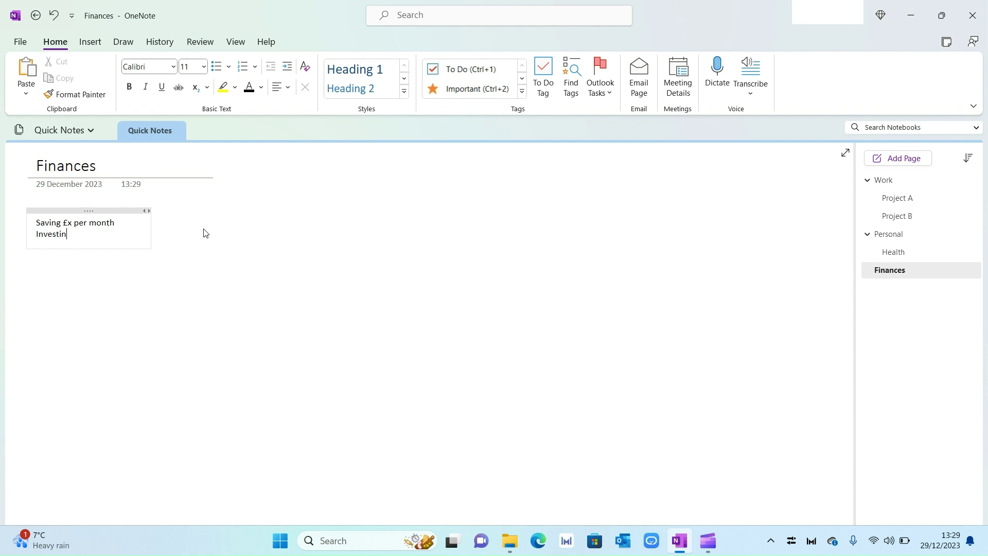
text(g into INf)
text(dex Funds)
Step: Format both finance lines as 14 pt to-do items and nest Finances under Personal
drag(191, 233, 35, 221)
text(14)
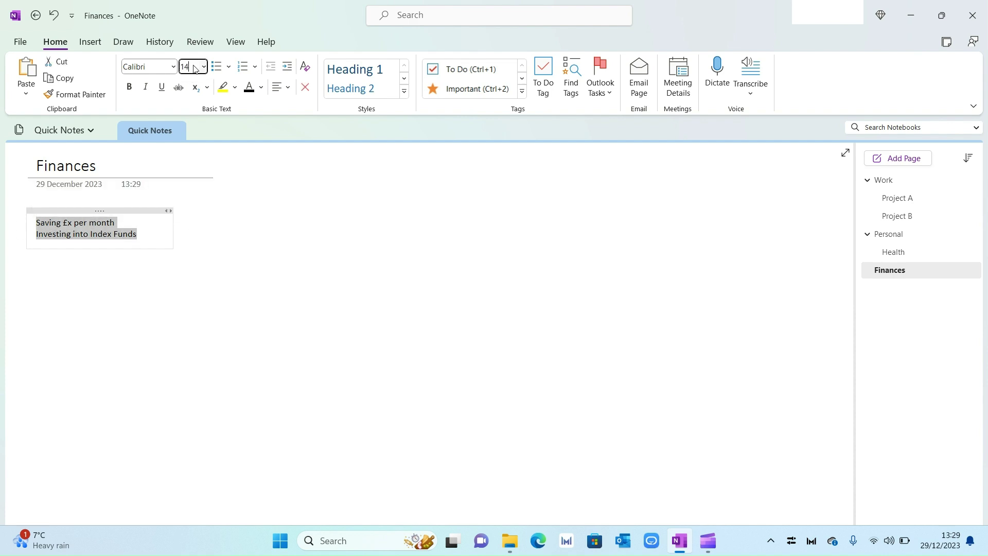
key(Return)
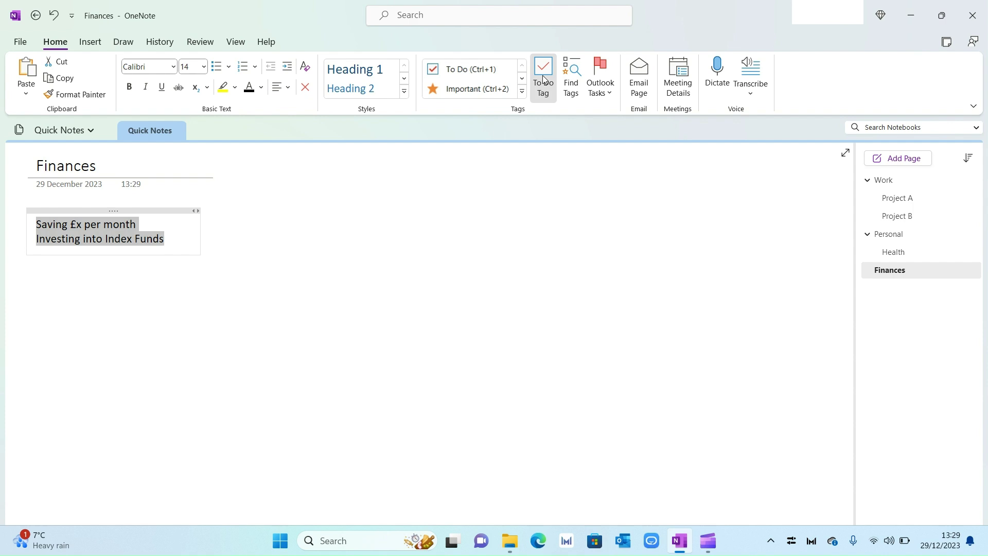
click(543, 77)
click(169, 211)
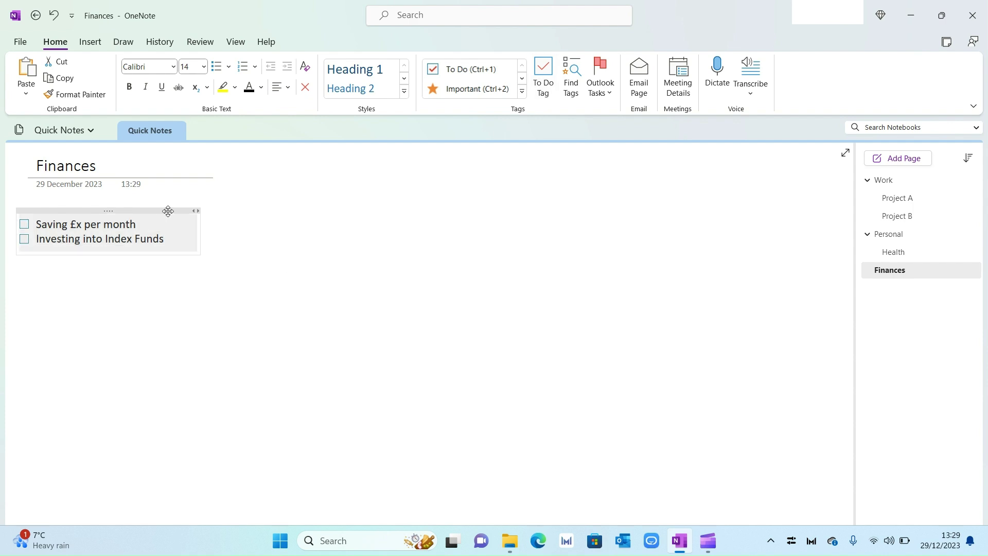
click(269, 236)
right_click(882, 273)
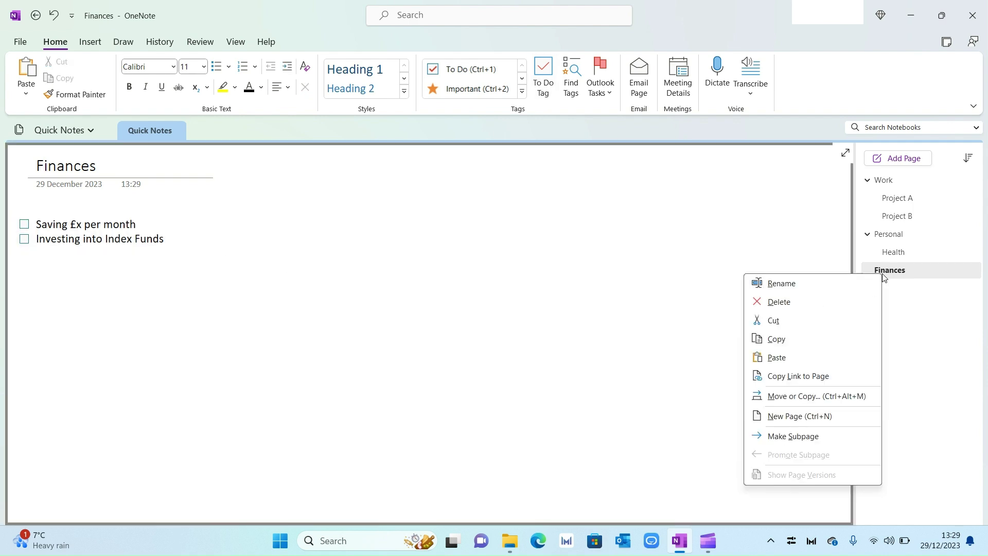
click(819, 436)
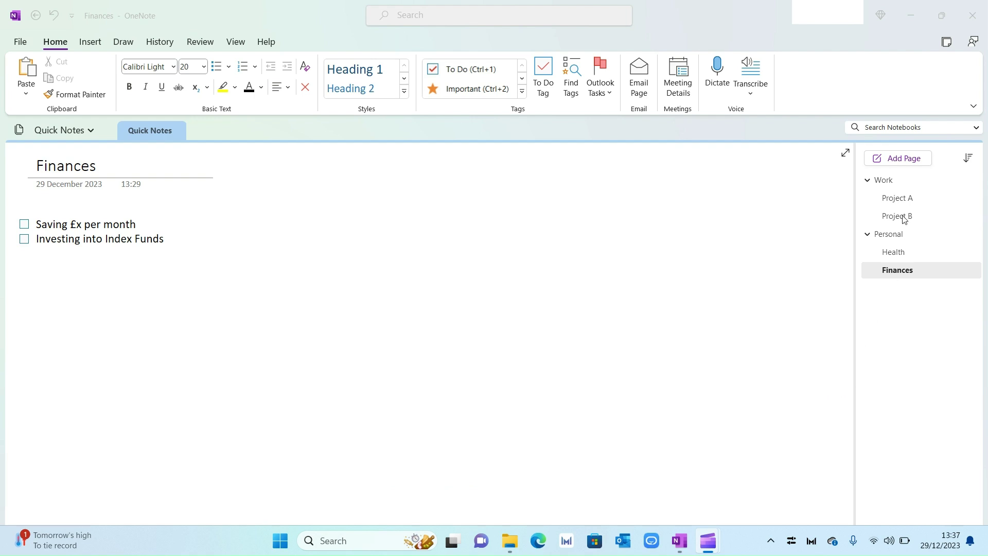
Step: Switch from Work to Personal and back to the Work page
click(890, 183)
click(895, 235)
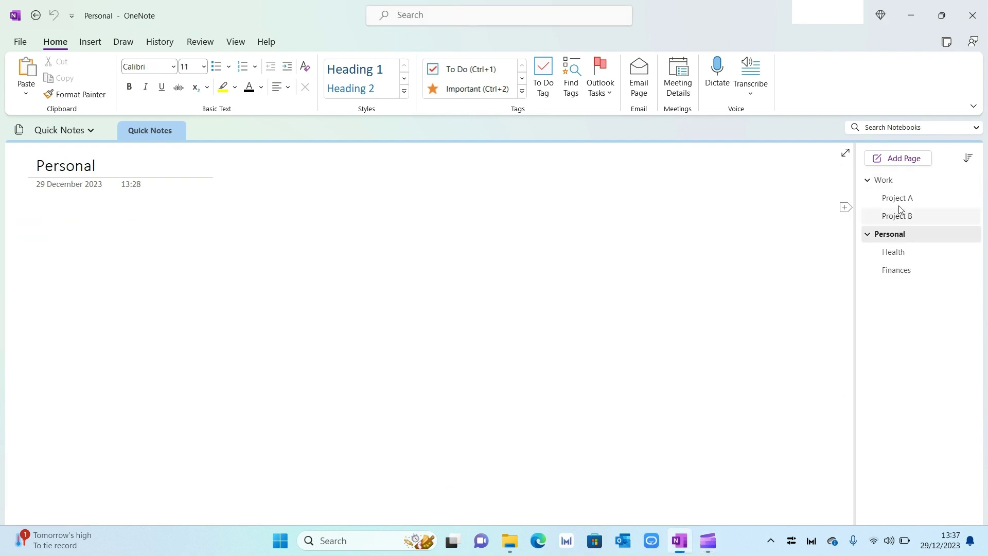
click(896, 182)
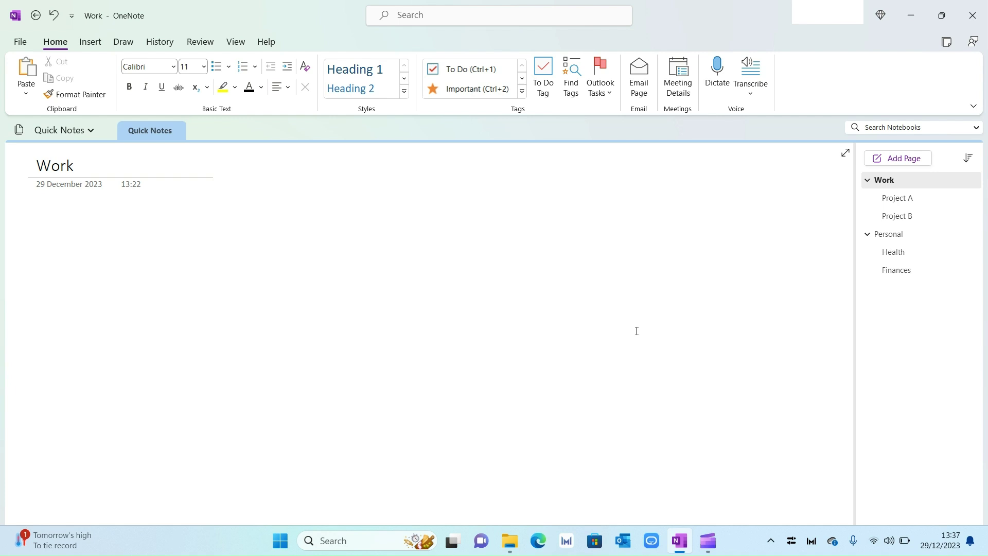
Step: Write 'Annual Goals' followed by Q1 and Q2 lines on the Work page
text(Annua)
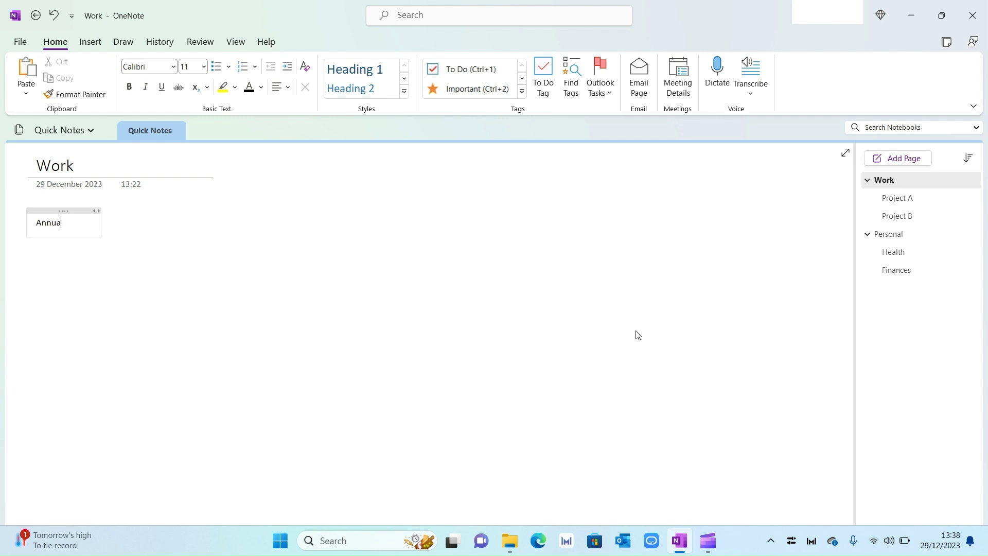
text(l Goals)
key(Return)
text(Q)
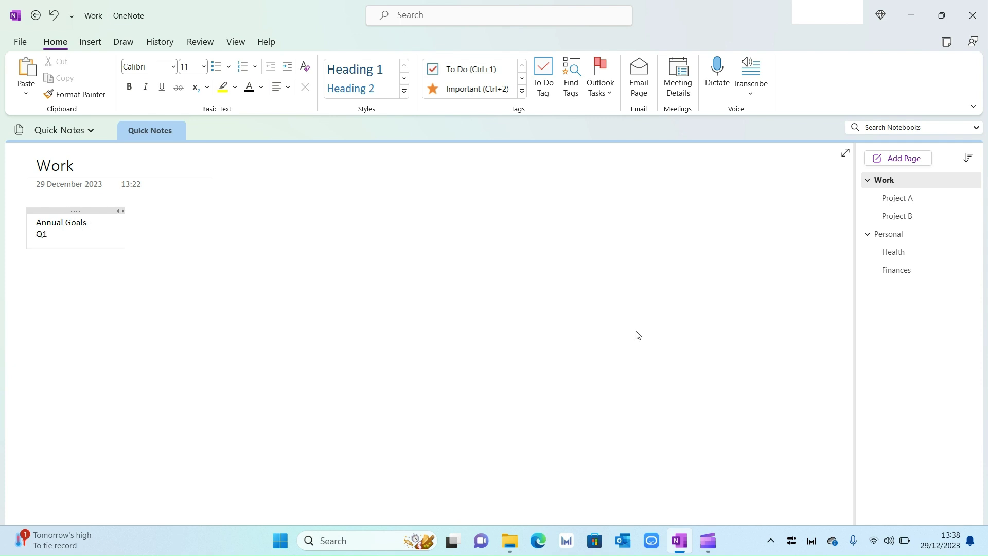
text(1)
key(Return)
text(Q2)
key(Return)
key(Return)
key(Return)
key(Return)
click(175, 283)
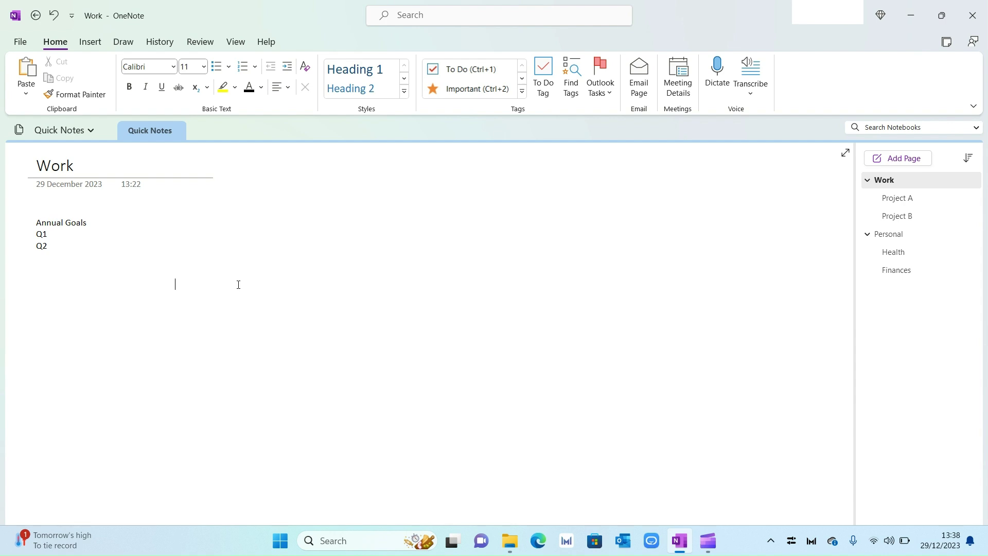
click(900, 200)
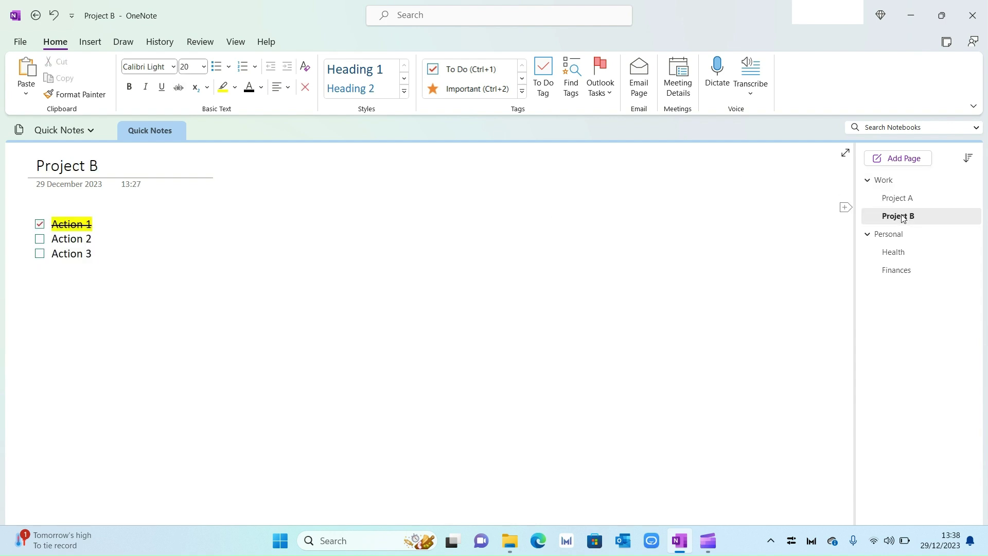
click(894, 182)
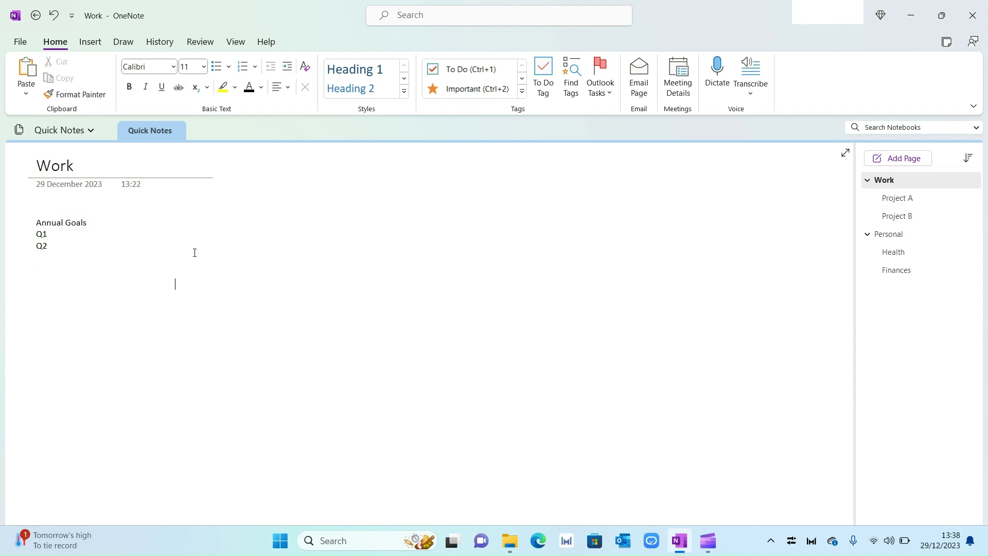